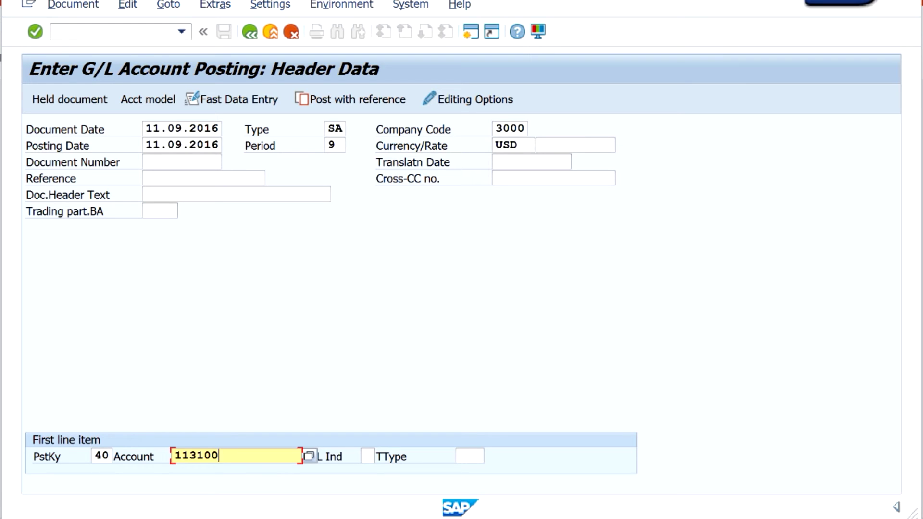
Step: Review the list of available document types for the header's Type field, keeping SA
left_click(328, 128)
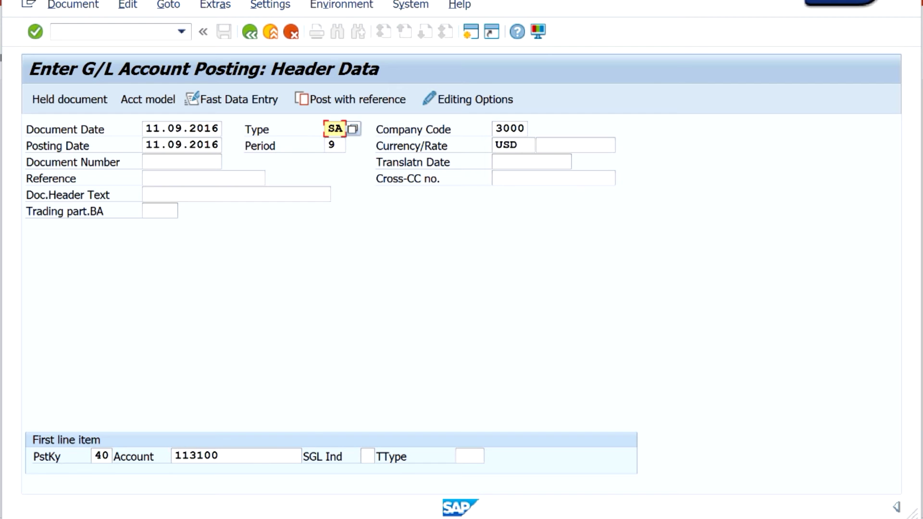
key("Return")
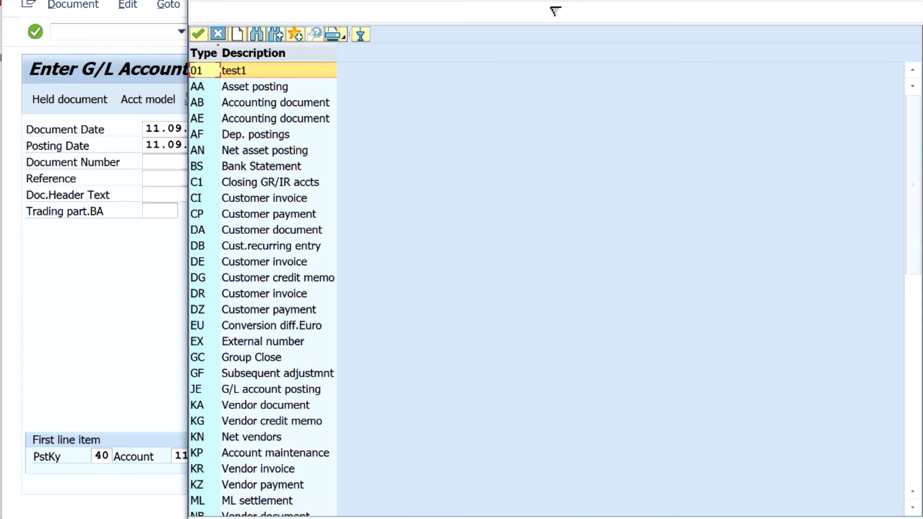
key("Escape")
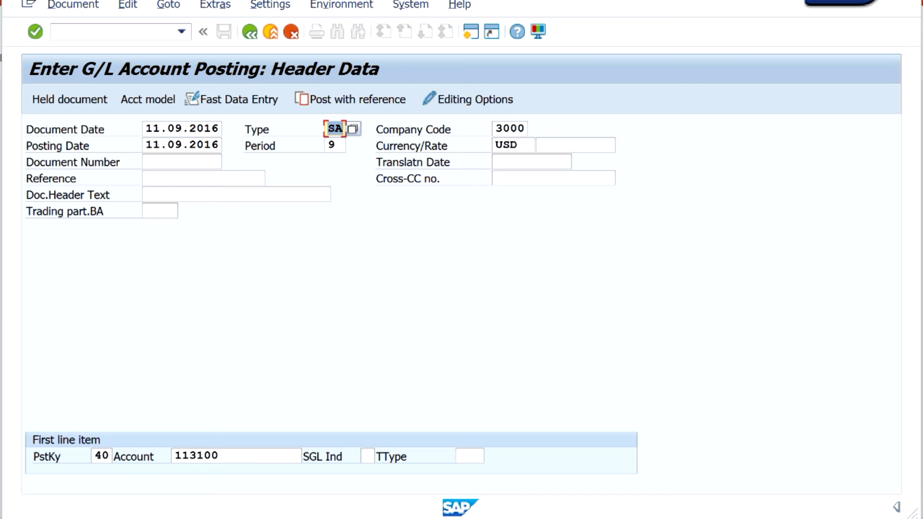
Step: Enter the reference invoice#1234 for document type SA and proceed to the first line item
left_click(335, 129)
key("Return")
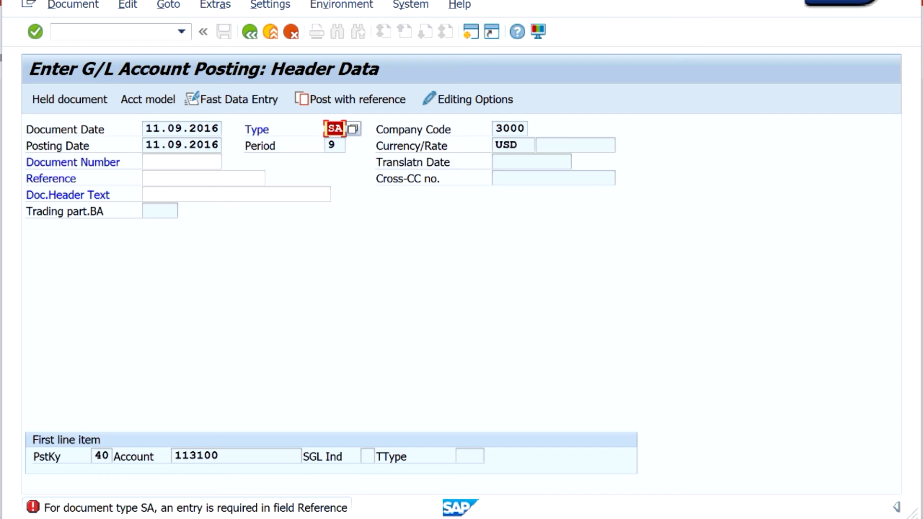
left_click(146, 177)
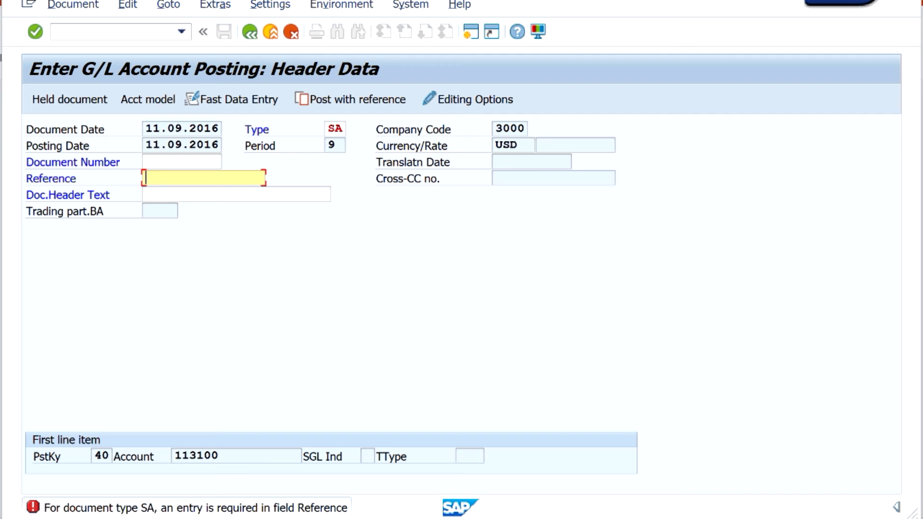
type("invoice#1234")
key("Return")
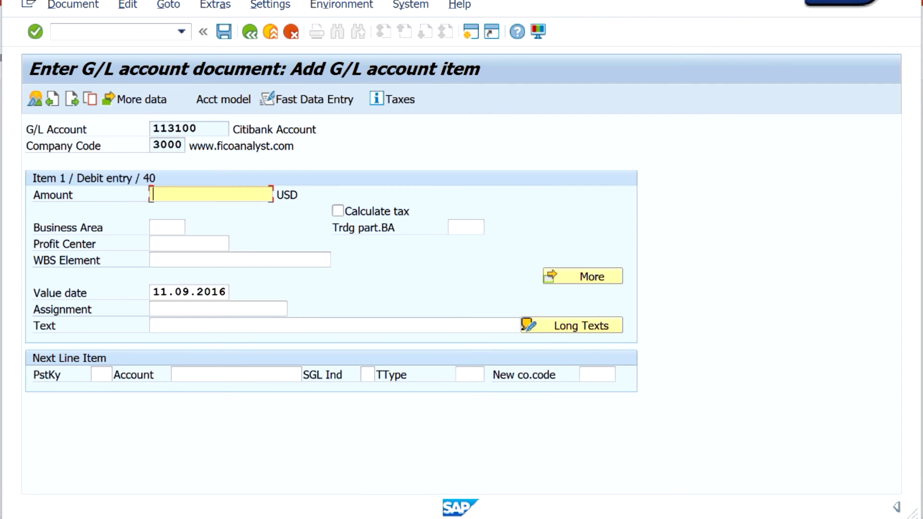
Step: Set the debit item's amount to 500 USD and start the next line item with posting key 50 and account 113100
type("500")
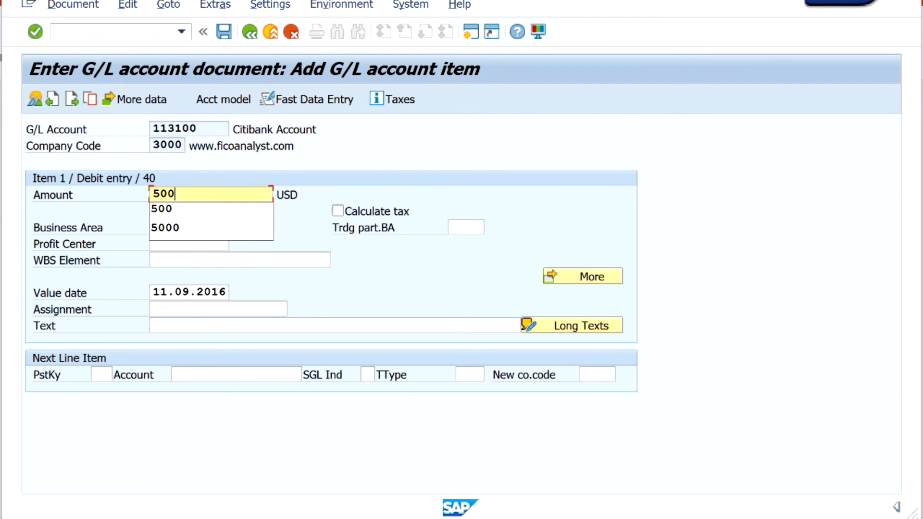
key("Escape")
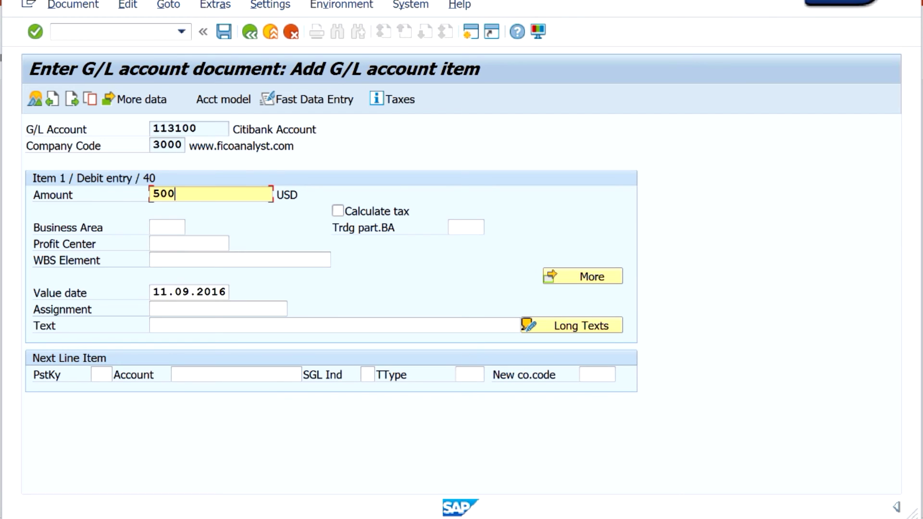
left_click(101, 374)
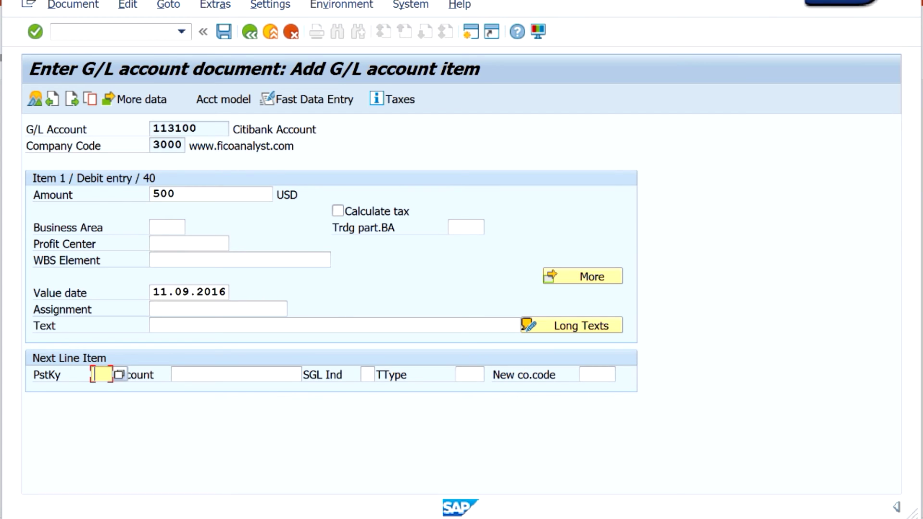
type("50")
key("Tab")
type("1")
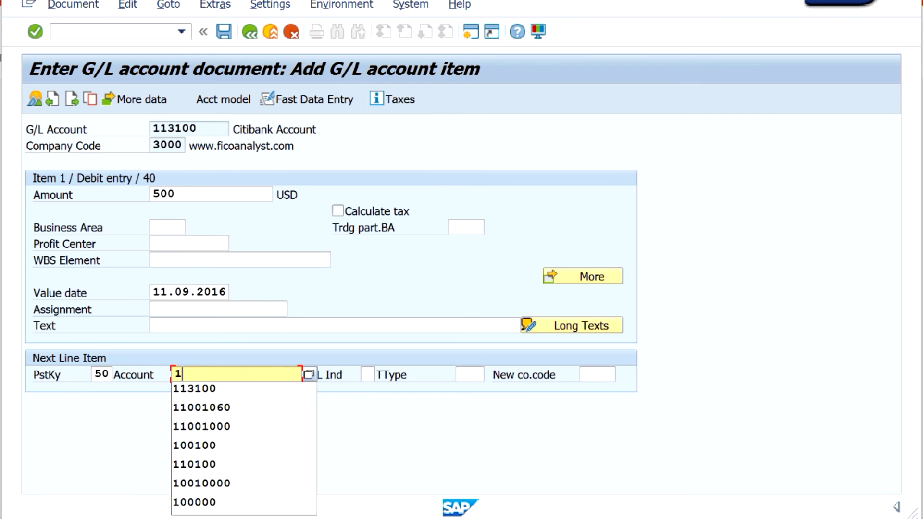
key("Down")
key("Return")
Step: Fill the credit item's amount with * to balance the debit entry, and post the document
key("Return")
type("*")
key("Return")
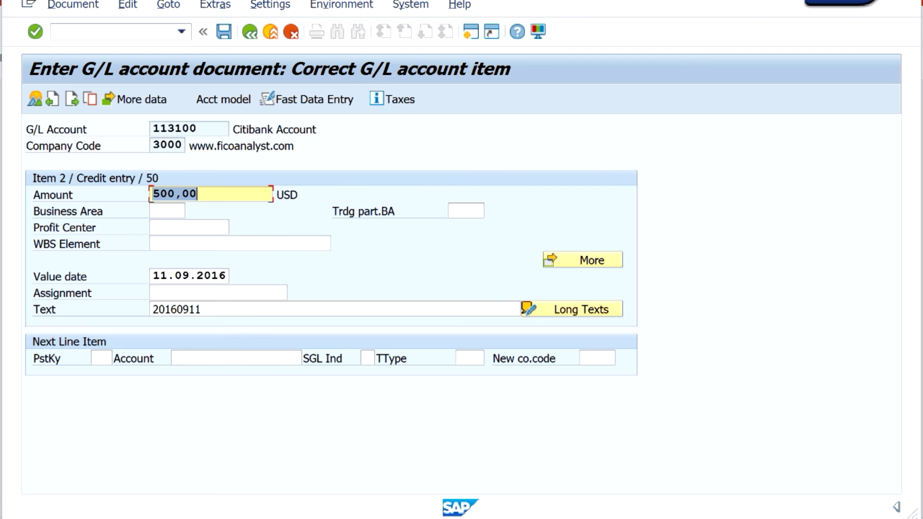
left_click(224, 31)
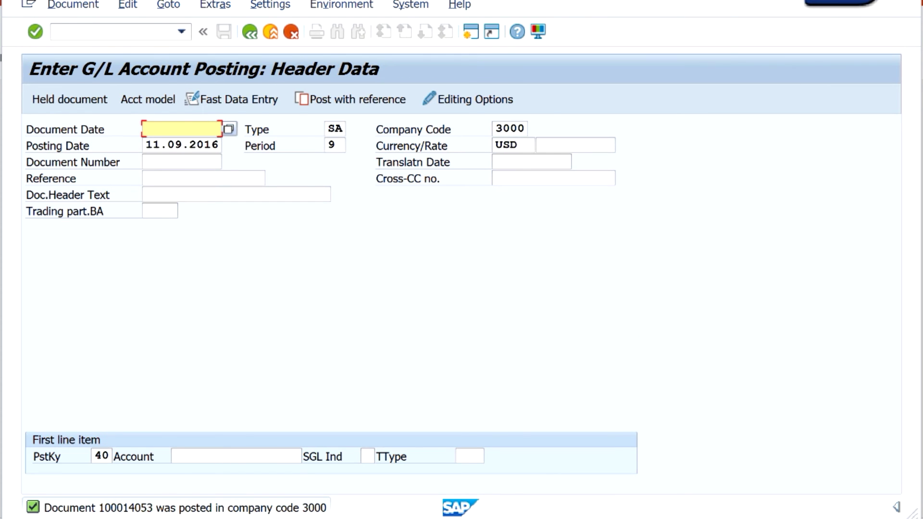
Step: Read the detailed help for the posting message, then close the Performance Assistant
left_click(73, 5)
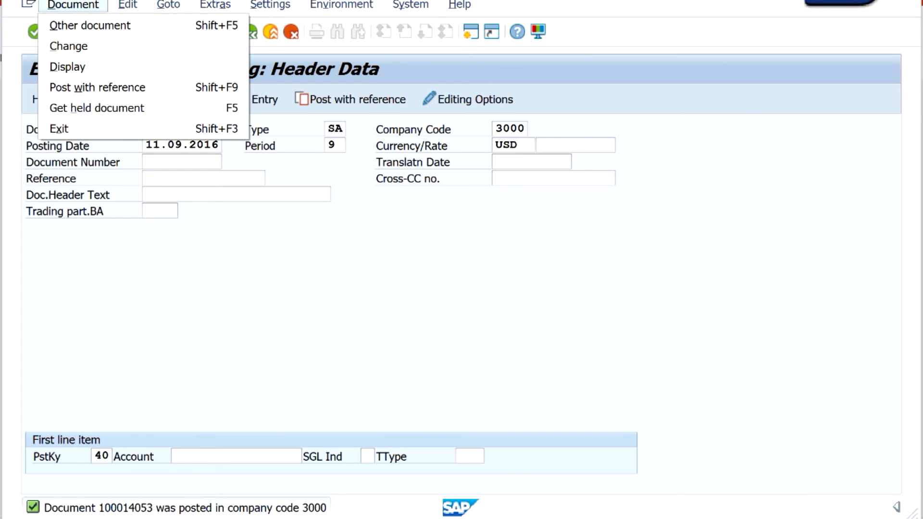
left_click(184, 508)
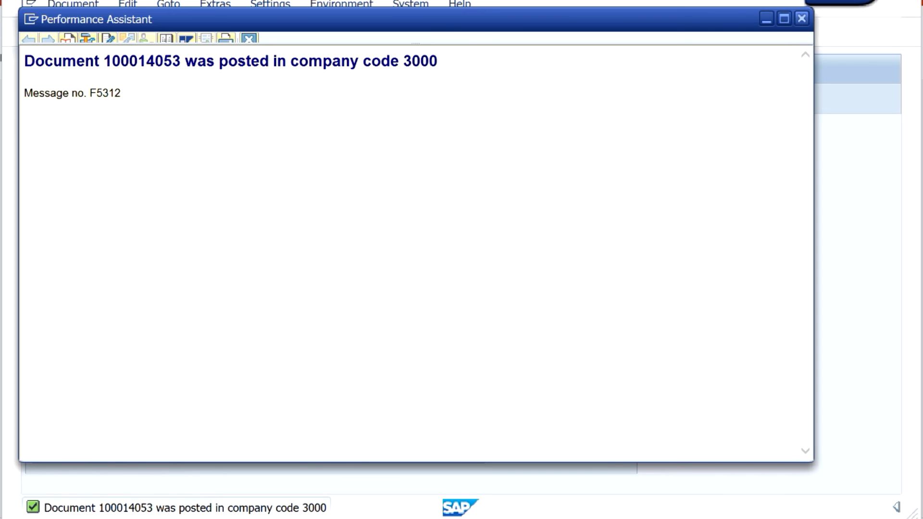
left_click_drag(237, 20, 288, 118)
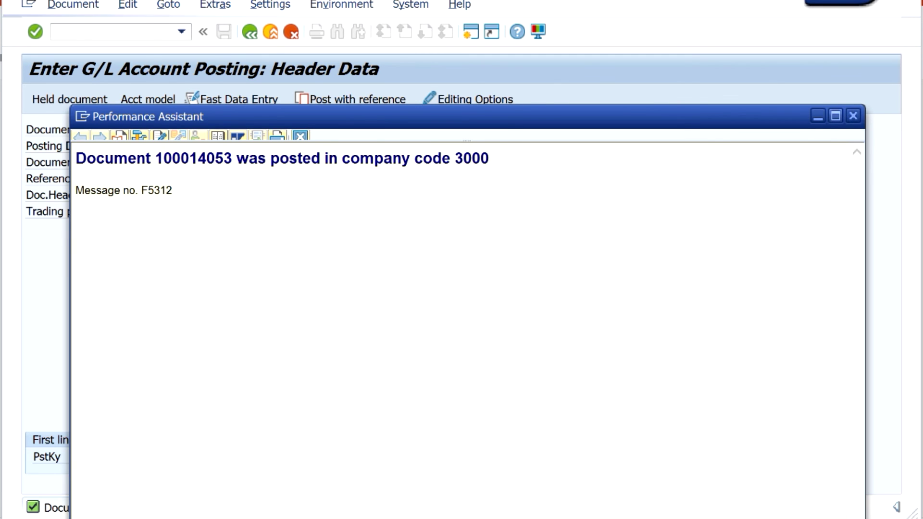
left_click(853, 115)
Step: Go to transaction SPRO and display the SAP Reference IMG
left_click(55, 32)
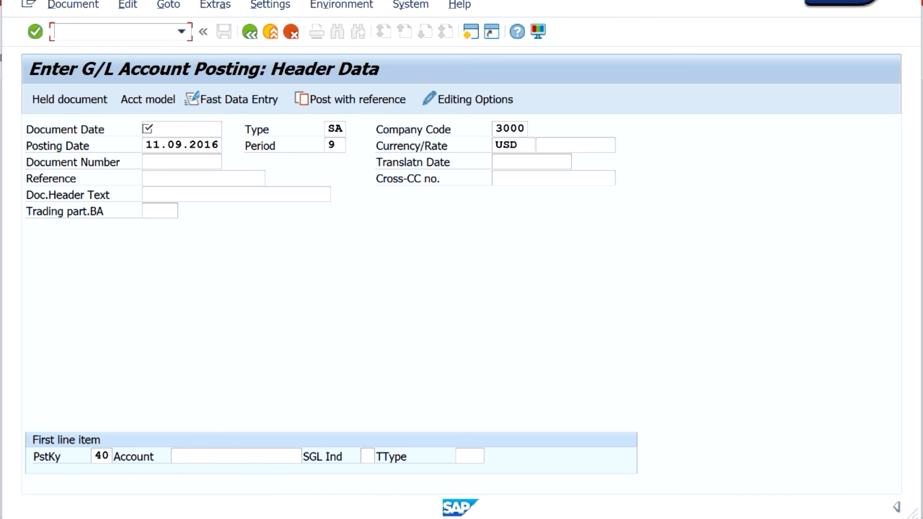
type("/nspro")
key("Return")
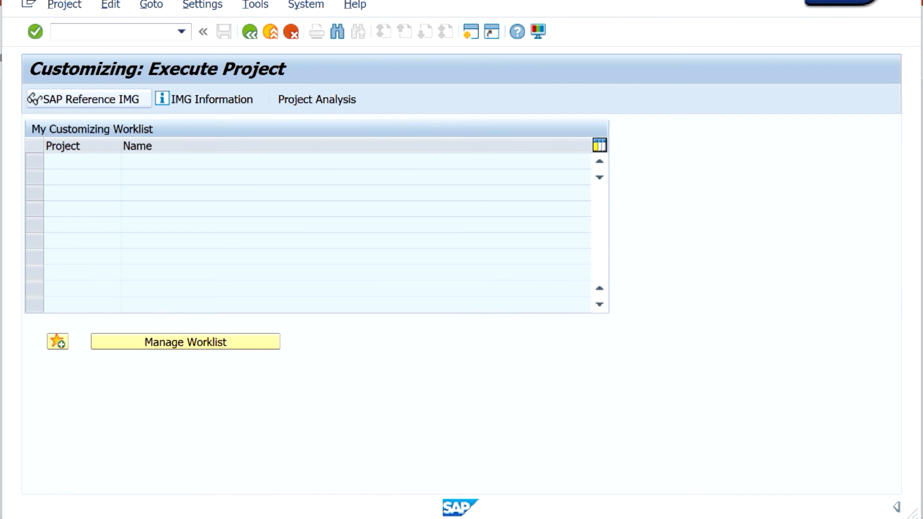
key("F5")
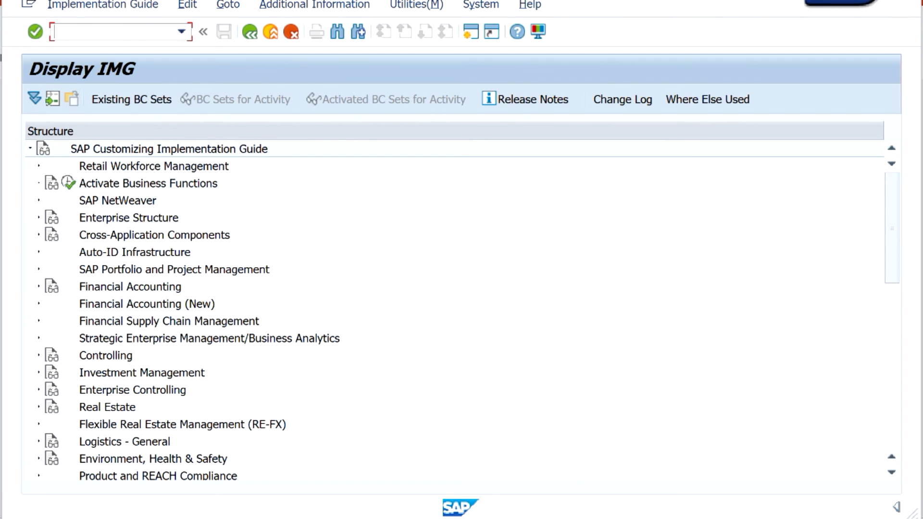
Step: Open the document types customizing activity under Financial Accounting (New), Financial Accounting Global Settings (New), Document, Document Types
left_click(39, 303)
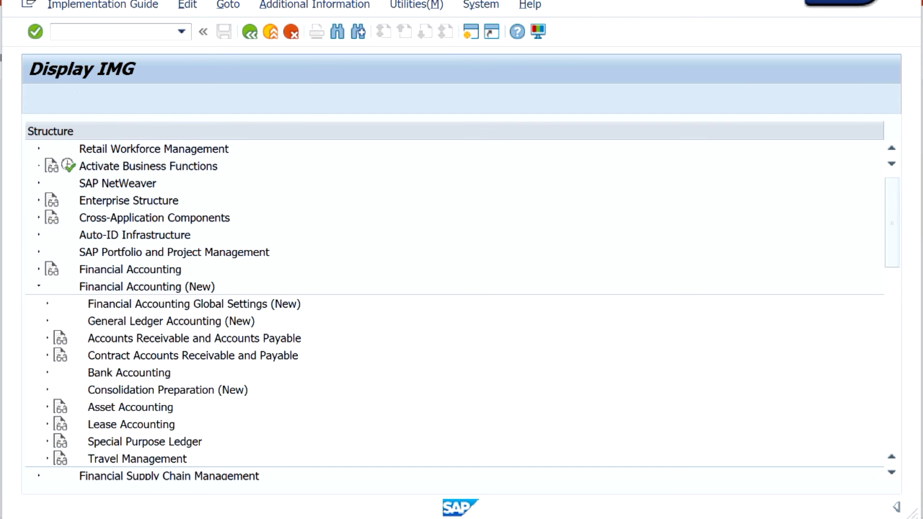
left_click(48, 303)
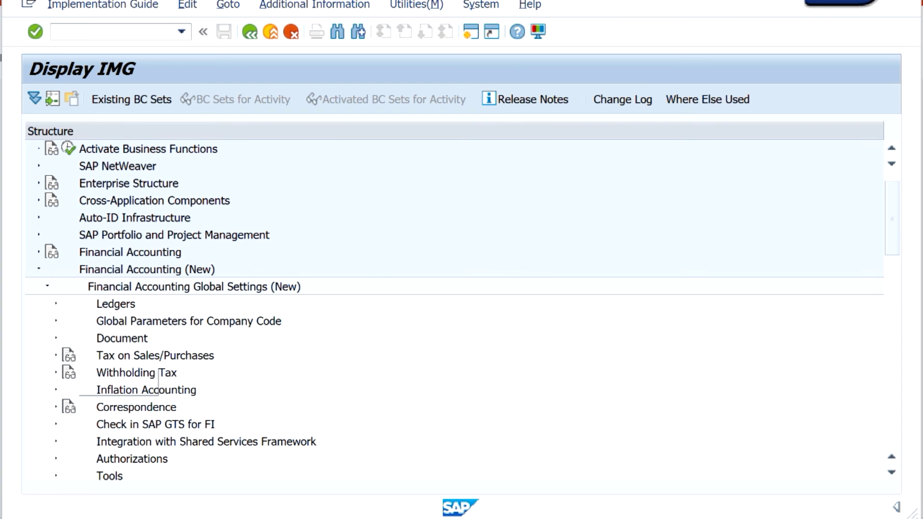
left_click(56, 338)
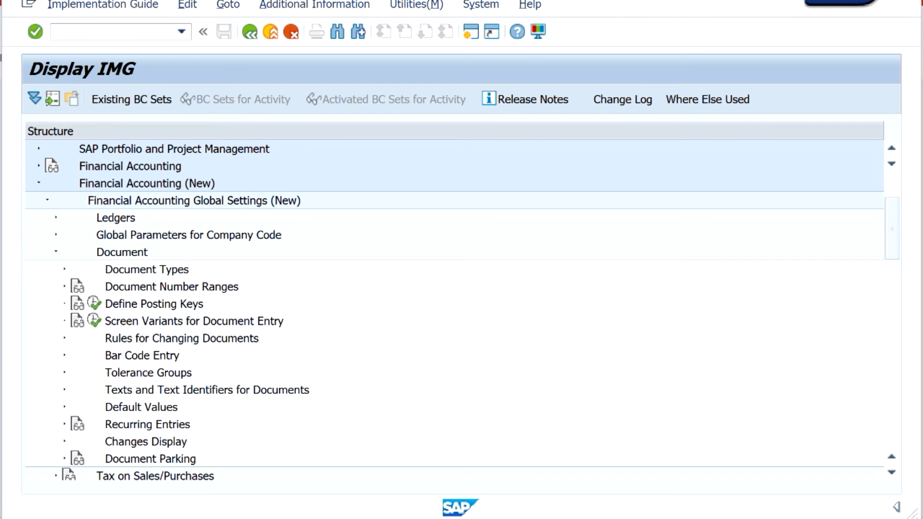
left_click(65, 269)
left_click(103, 286)
left_click(103, 287)
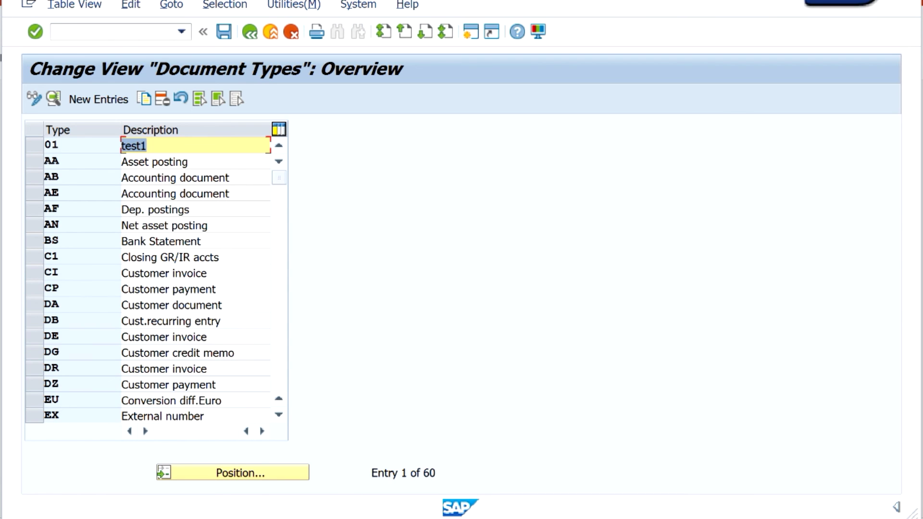
Step: View the details of document type AB, return to the overview, and open the details of document type SA
double_click(150, 178)
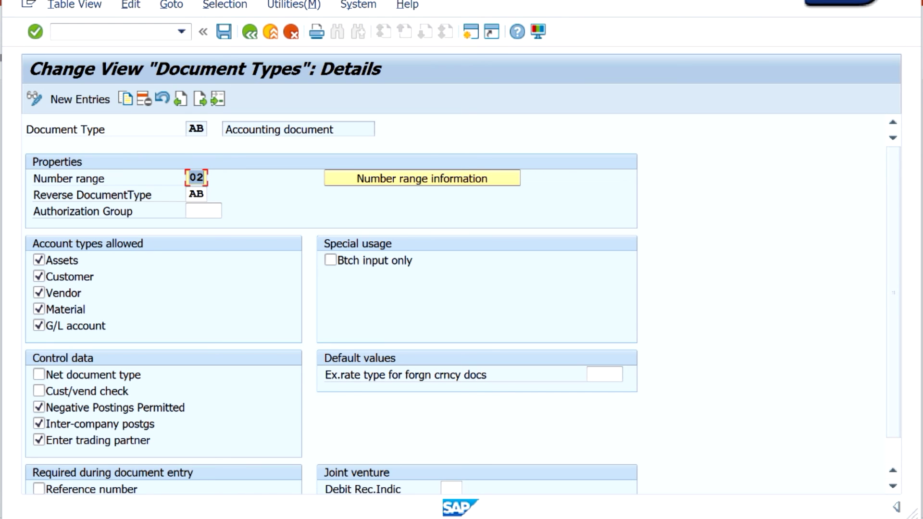
left_click(249, 31)
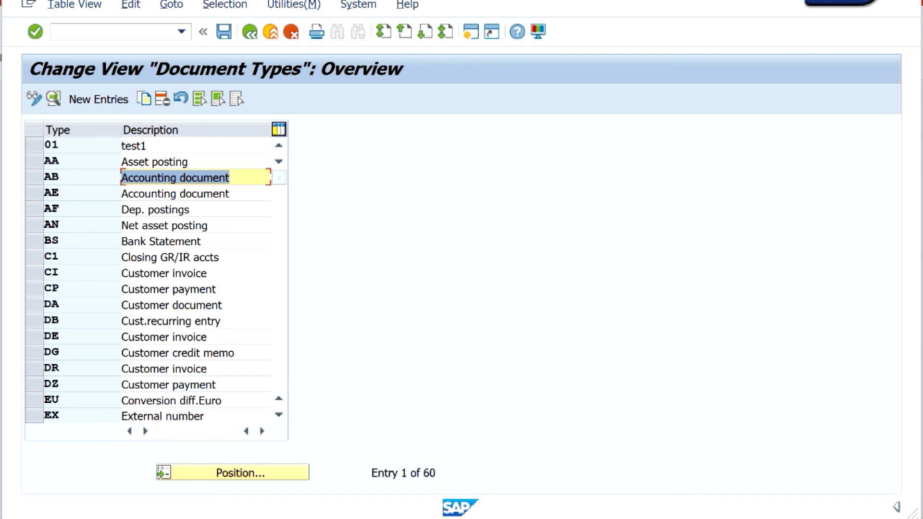
left_click(240, 473)
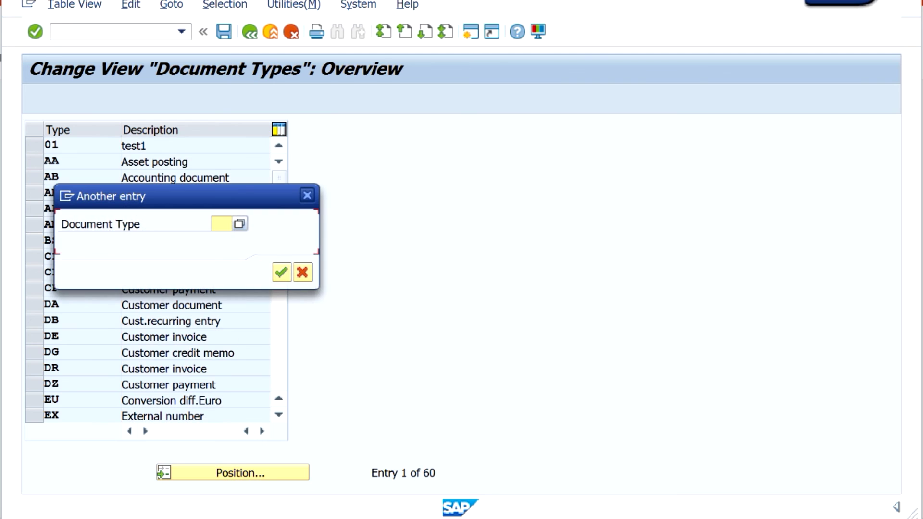
type("aa")
key("Return")
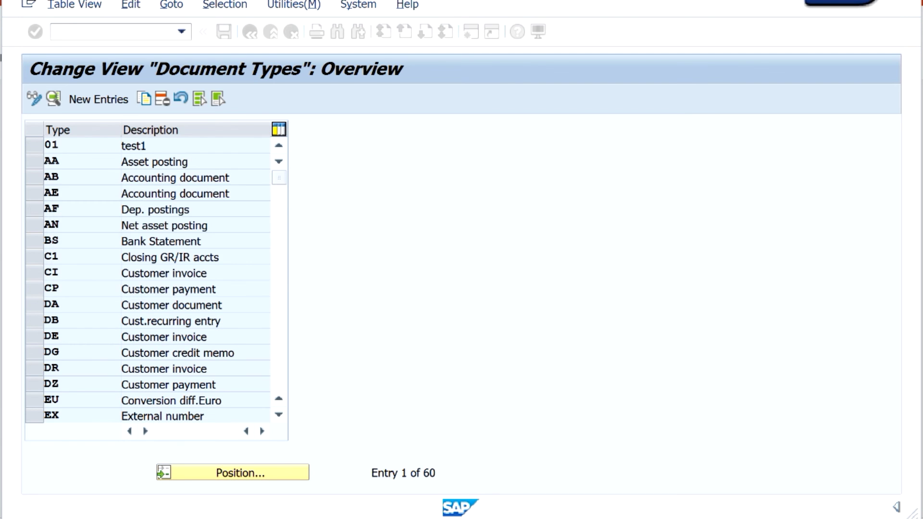
key("F2")
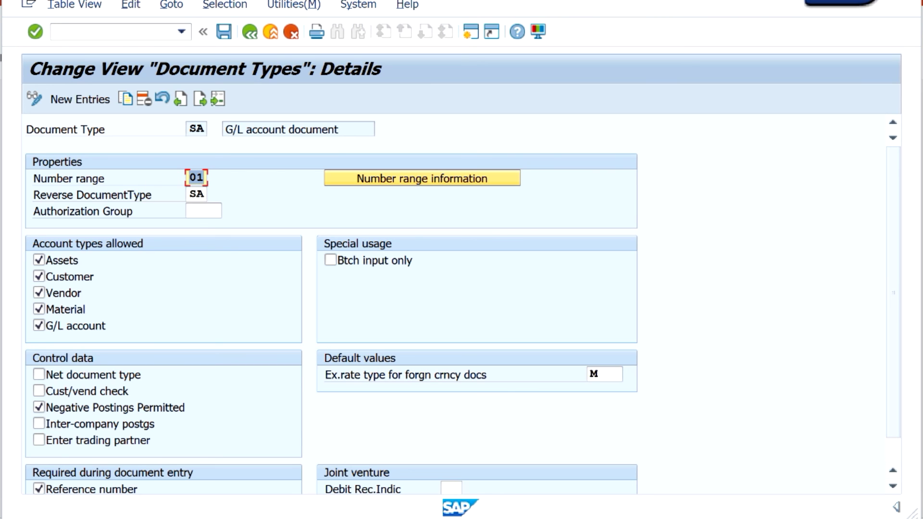
Step: Open the number range status for accounting documents in company code 3000 from document type SA's number range information
left_click(422, 179)
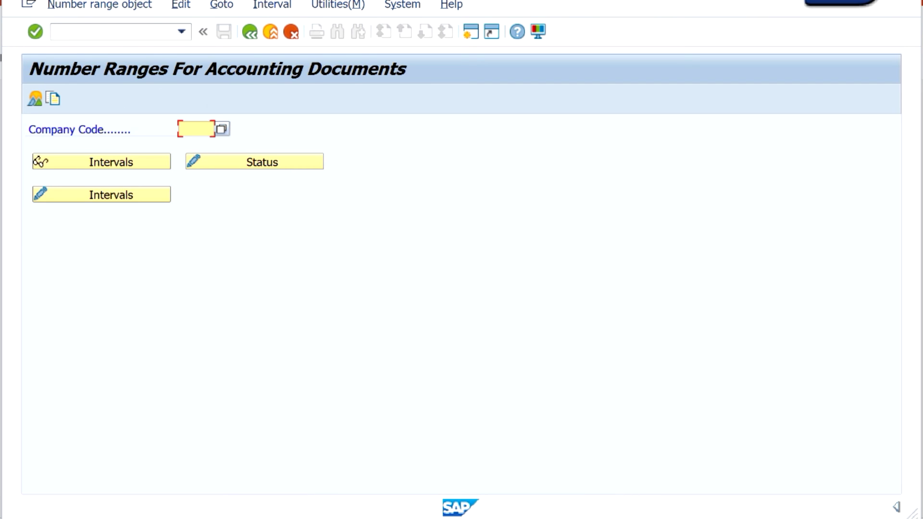
type("3000")
left_click(254, 161)
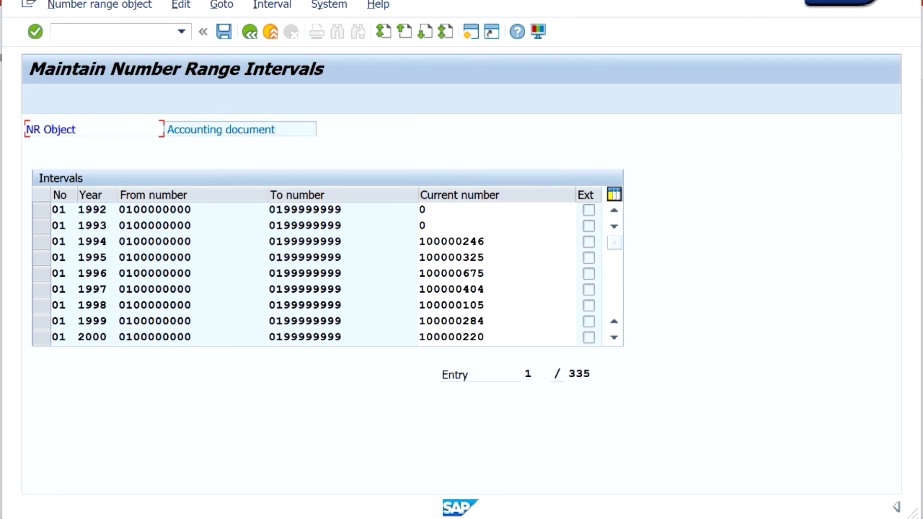
Step: Examine the number range 01 intervals for years 2008 and 9999, including the current number for year 9999
key("Page_Down")
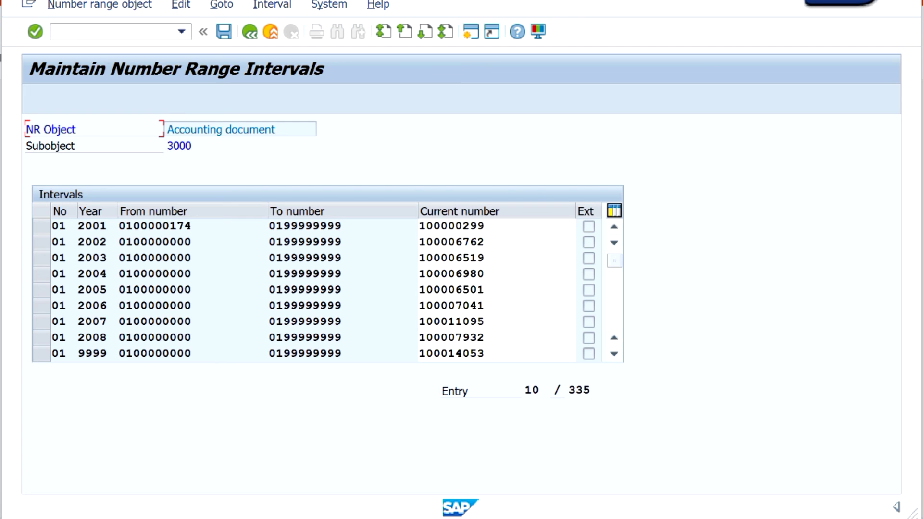
left_click_drag(107, 338, 78, 338)
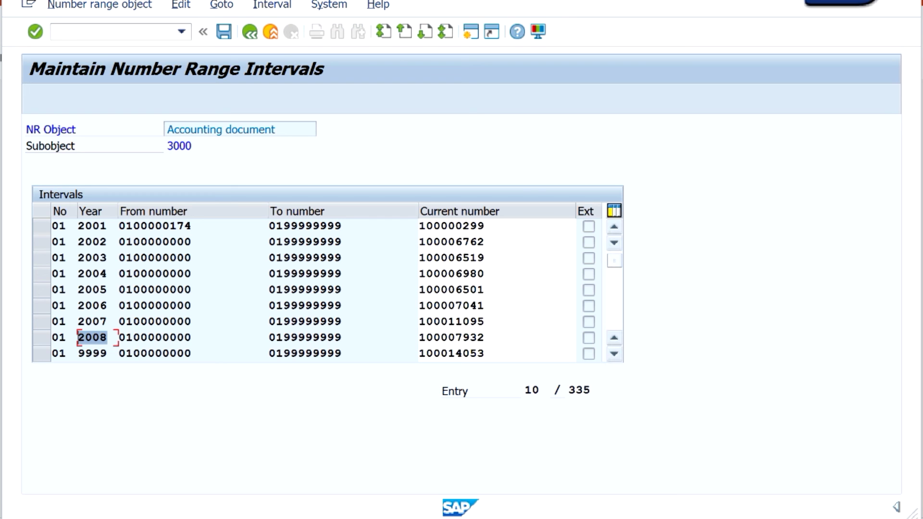
left_click_drag(486, 354, 418, 354)
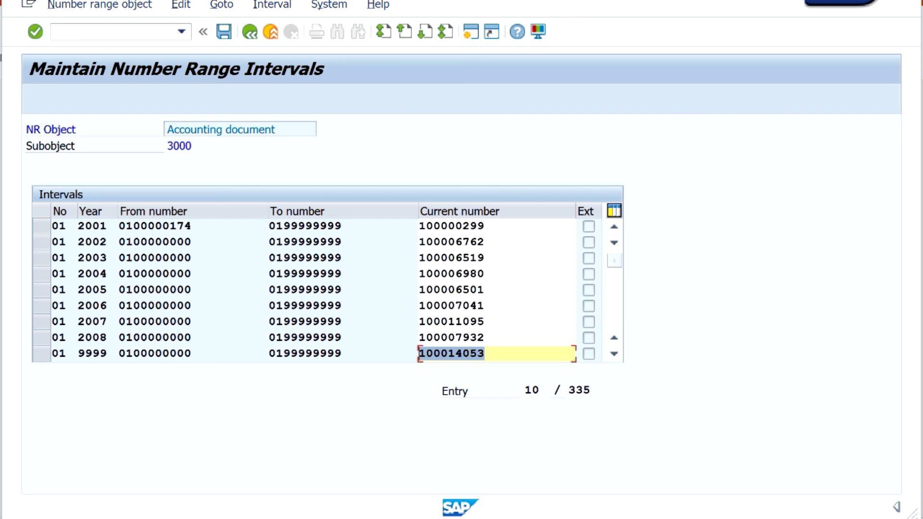
left_click(485, 353)
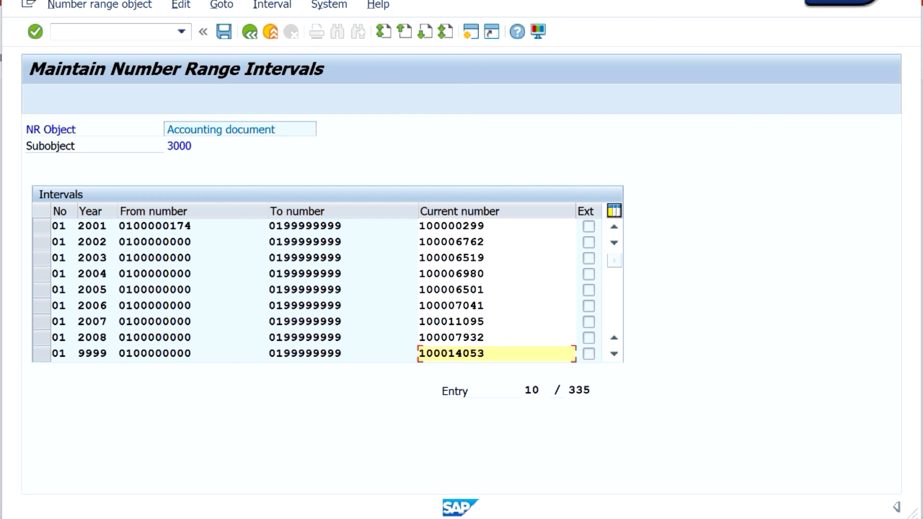